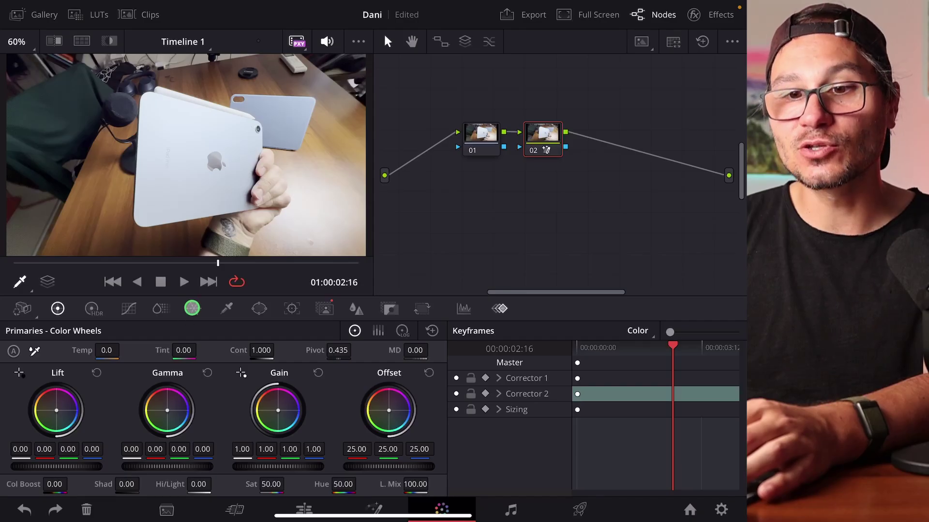
In node 02's Color Warper Hue-Saturation grid, drag the hand's skin tone toward green and cyan
left_click(191, 309)
left_click(319, 330)
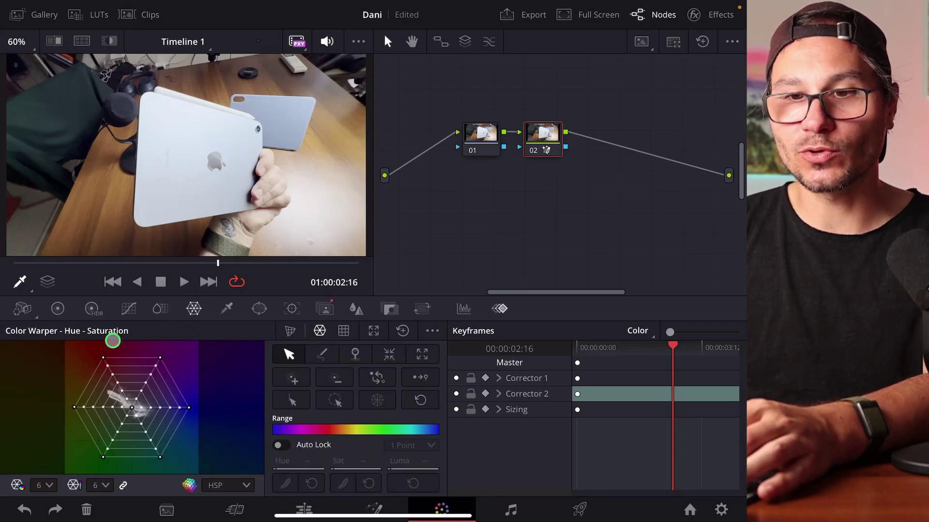
left_click(616, 348)
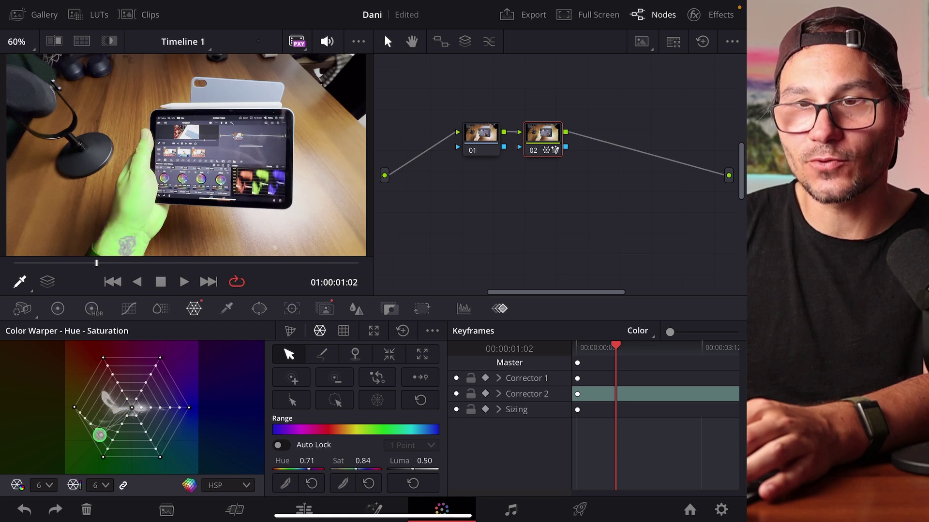
left_click_drag(73, 441, 132, 397)
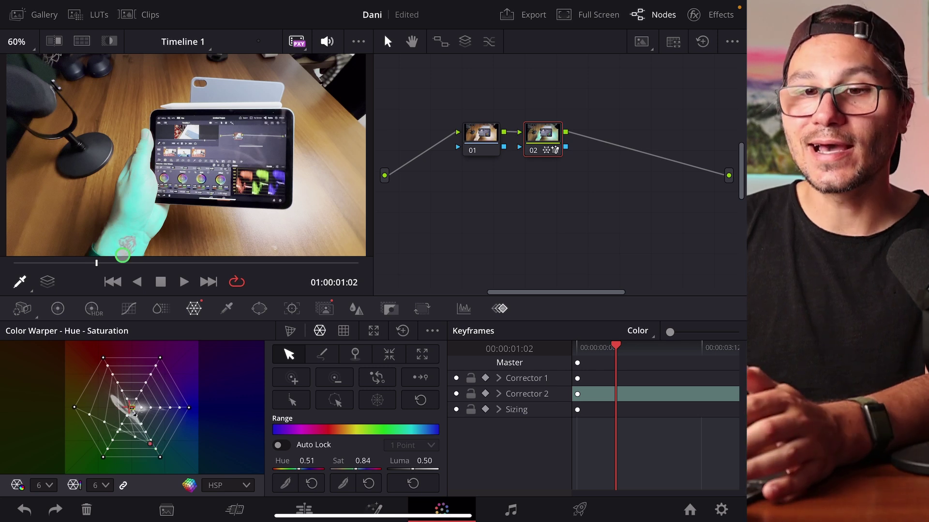
Play the clip from the start to review the color change, then stop
left_click_drag(96, 263, 22, 263)
left_click(184, 282)
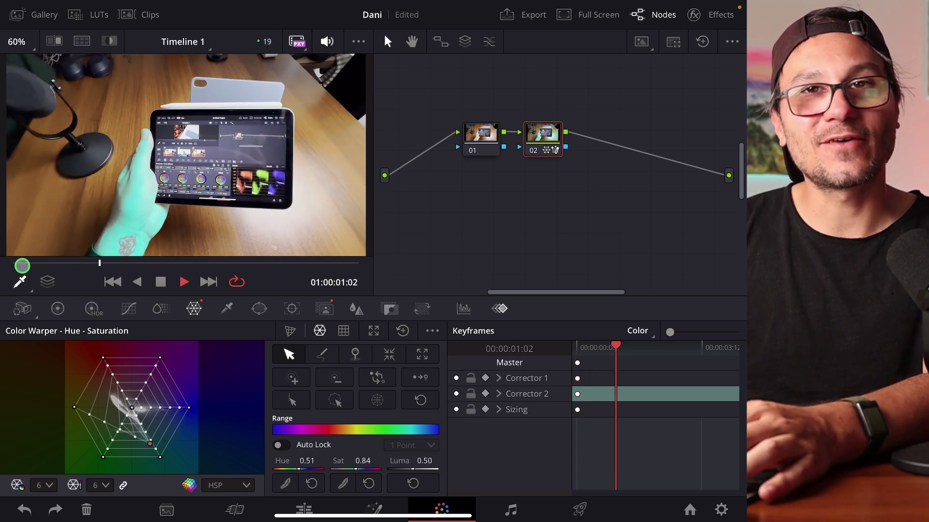
key("space")
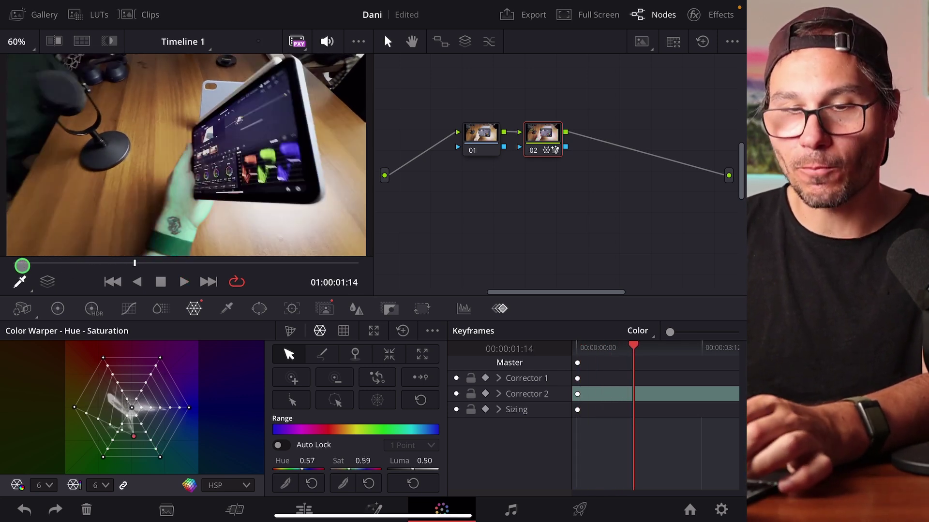
Undo the hue-saturation change and switch the Color Warper to Chroma Warp mode
key("super+z")
left_click(288, 331)
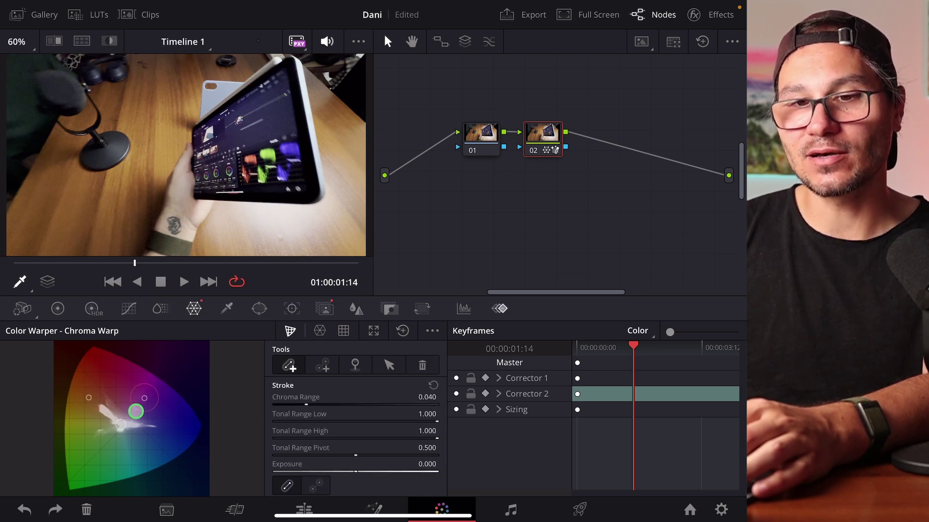
Draw a chroma warp spline turning the hand's skin tone orange, then shift it toward yellow
left_click(598, 348)
left_click_drag(120, 425, 93, 377)
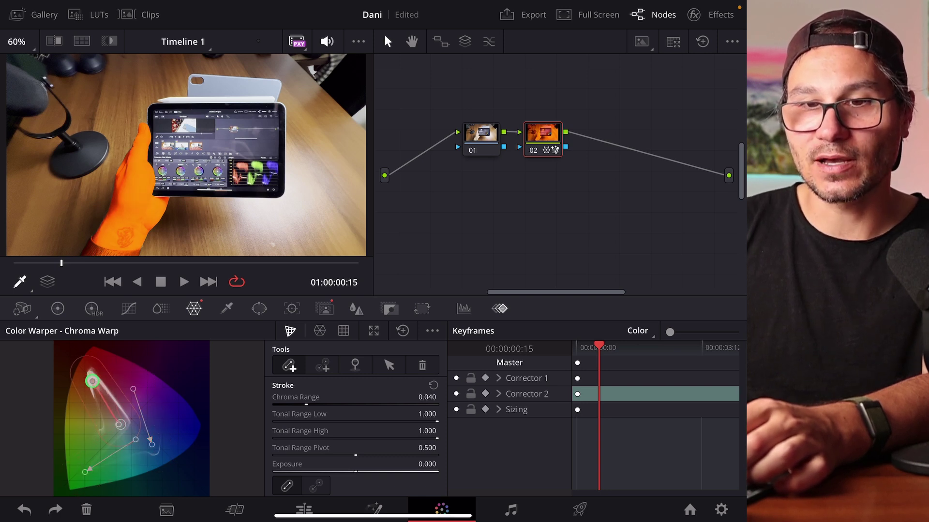
left_click_drag(92, 382, 86, 392)
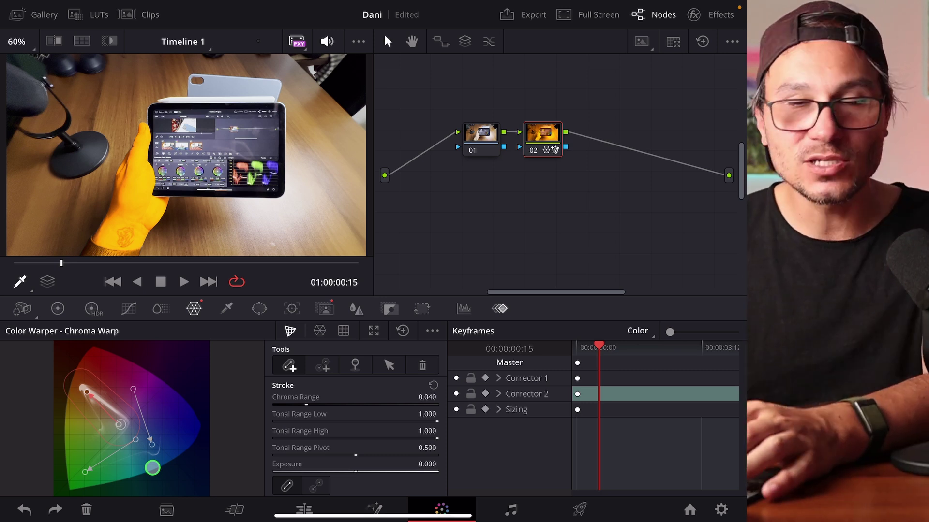
left_click(93, 413)
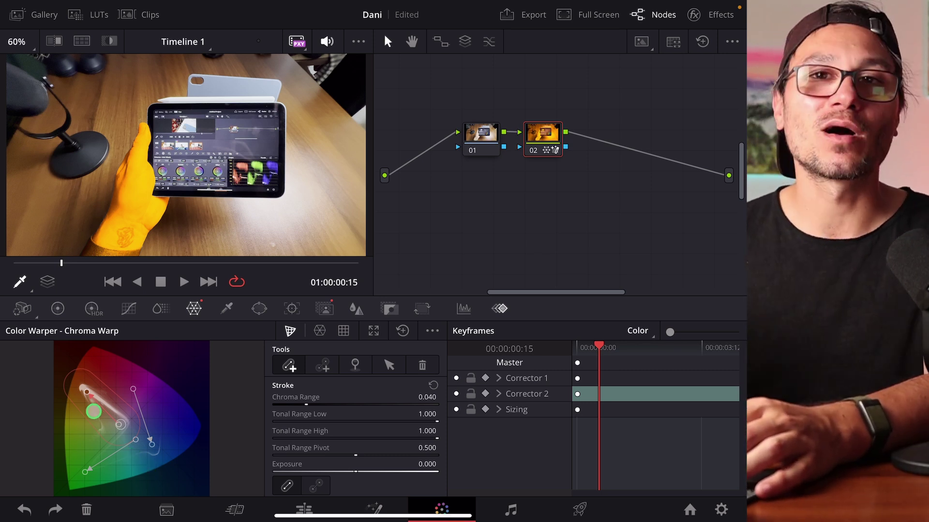